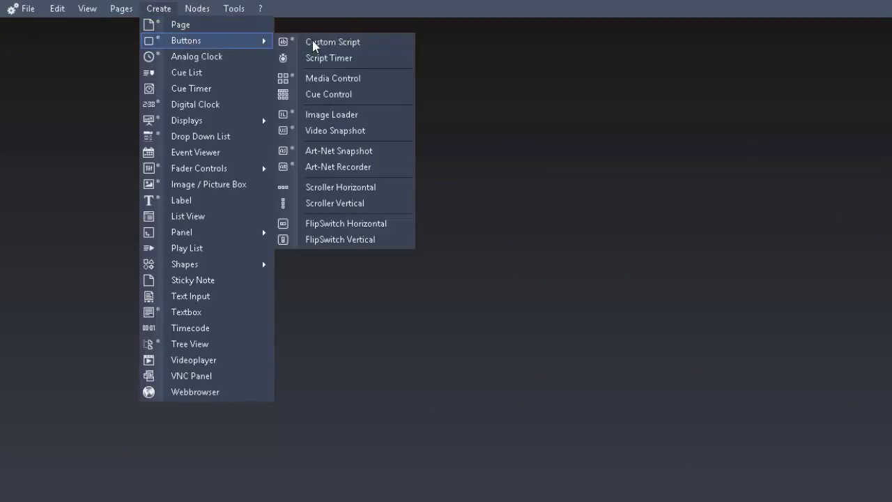
# - Place a Script Timer widget on the page and give it a 120-second interval in Item Properties
pyautogui.click(363, 57)
pyautogui.click(145, 205)
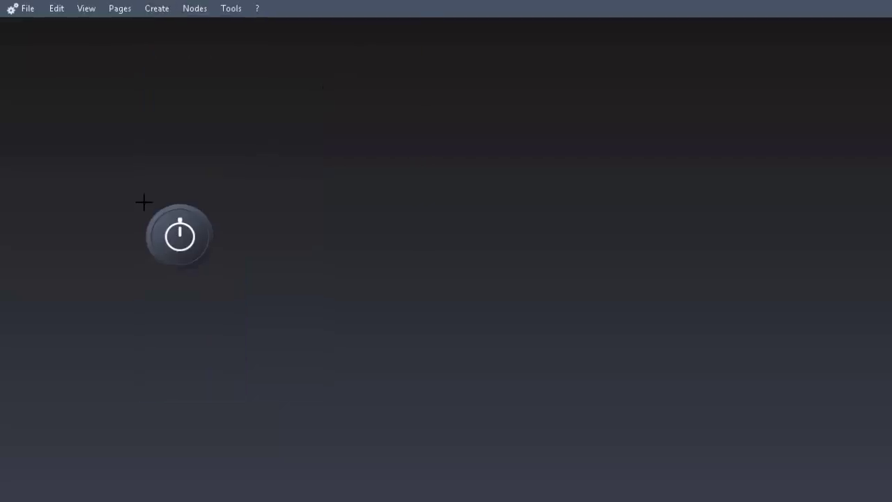
pyautogui.rightClick(115, 146)
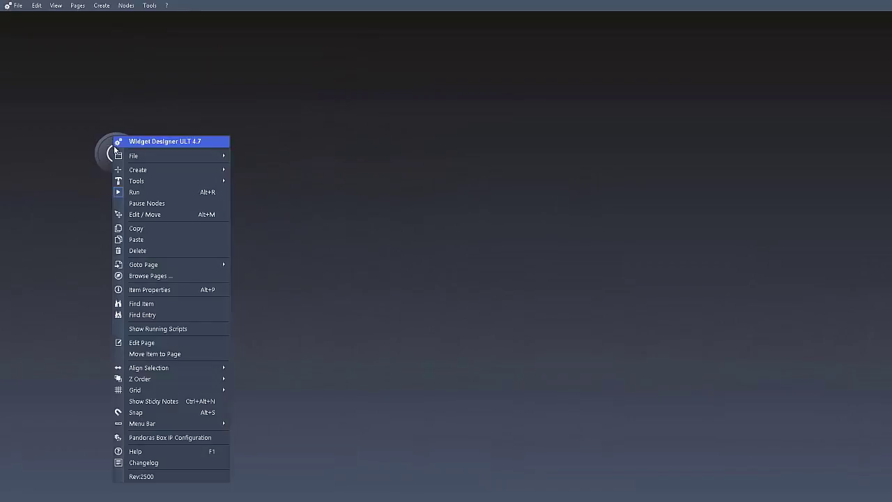
pyautogui.click(140, 288)
pyautogui.doubleClick(360, 166)
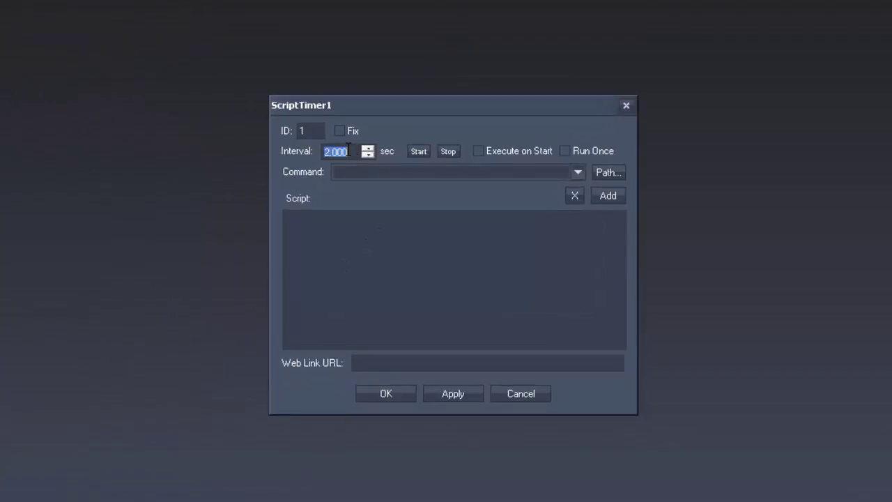
pyautogui.write('120')
pyautogui.press('Return')
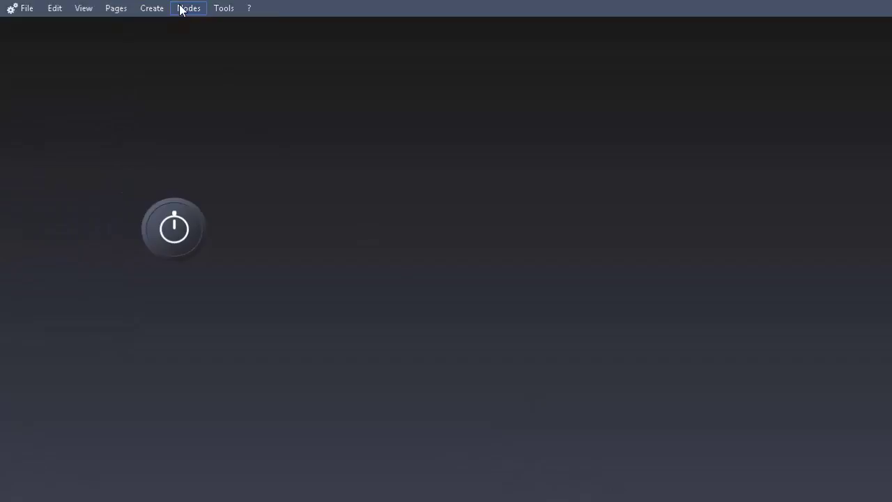
# - Place a ScriptTimer Input node from Nodes > Input > Controls beside the widget, assigned to timer ID 1
pyautogui.click(179, 7)
pyautogui.moveTo(207, 39)
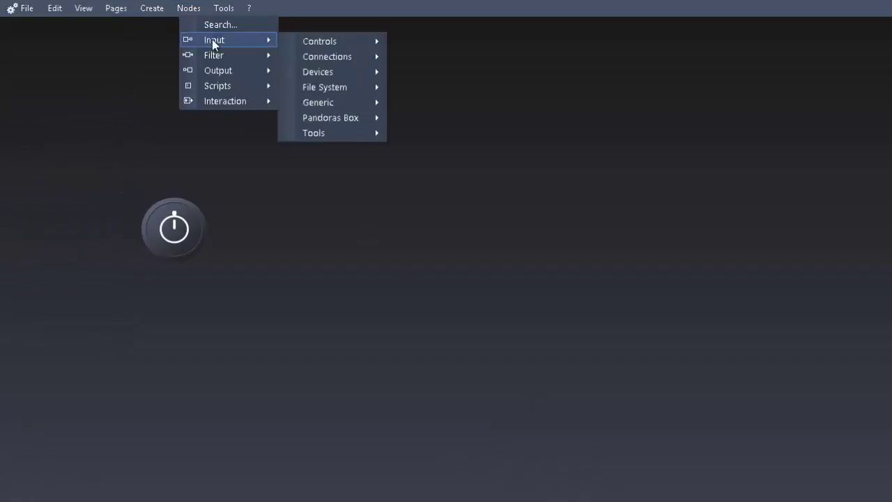
pyautogui.moveTo(314, 45)
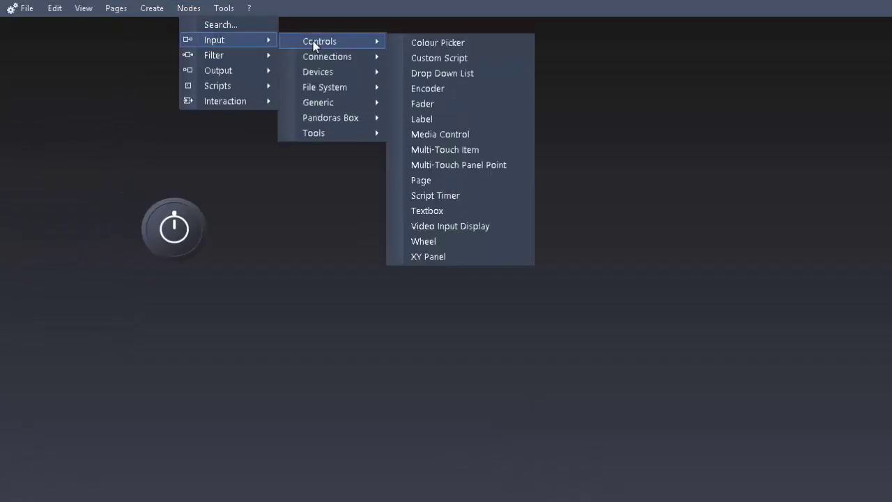
pyautogui.click(421, 196)
pyautogui.click(304, 213)
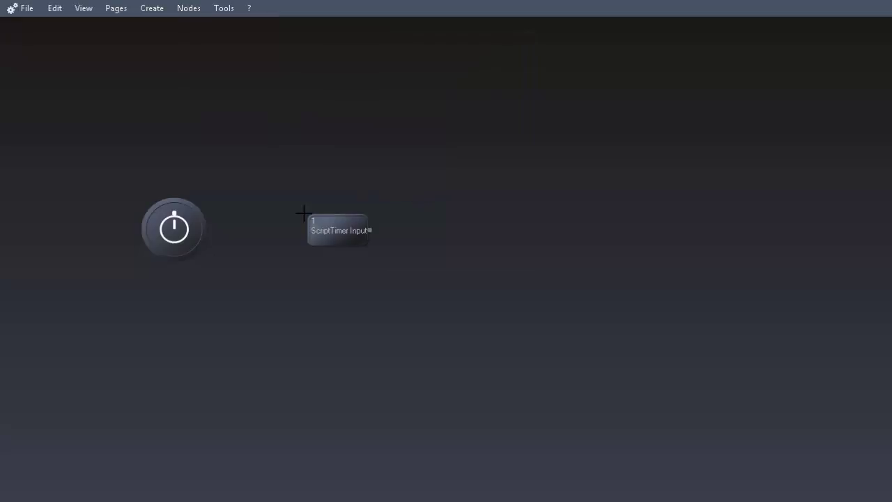
pyautogui.doubleClick(331, 226)
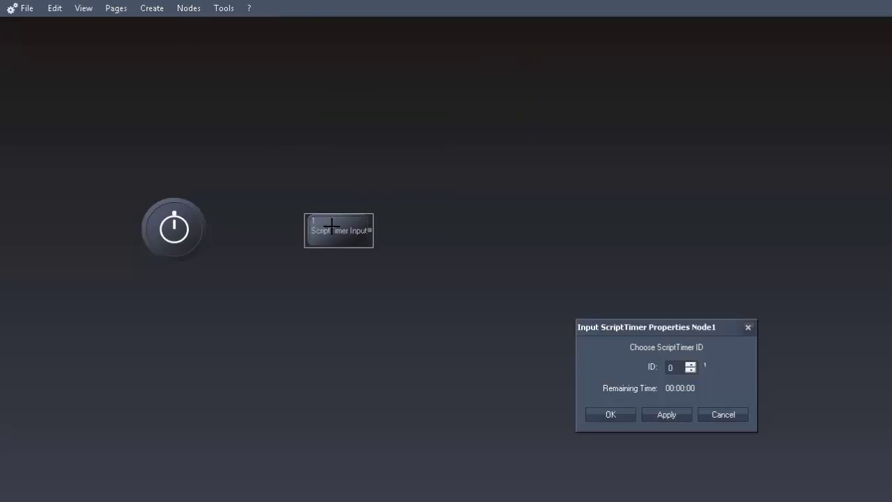
pyautogui.click(690, 364)
pyautogui.click(610, 414)
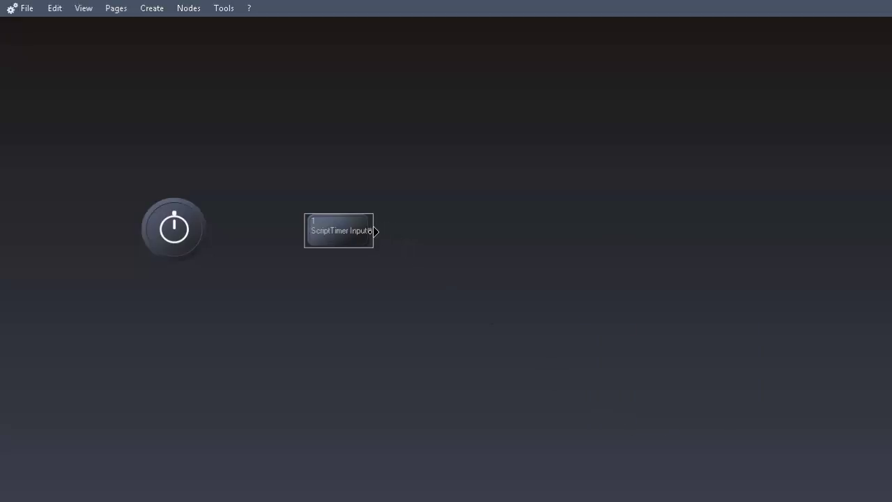
# - Add an If node connected to the ScriptTimer Input node's output
pyautogui.moveTo(375, 231); pyautogui.dragTo(448, 232)
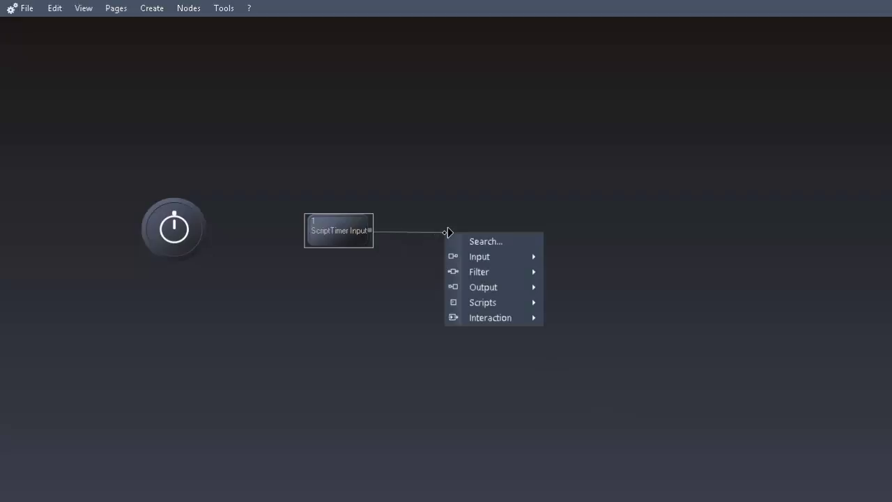
pyautogui.moveTo(491, 272)
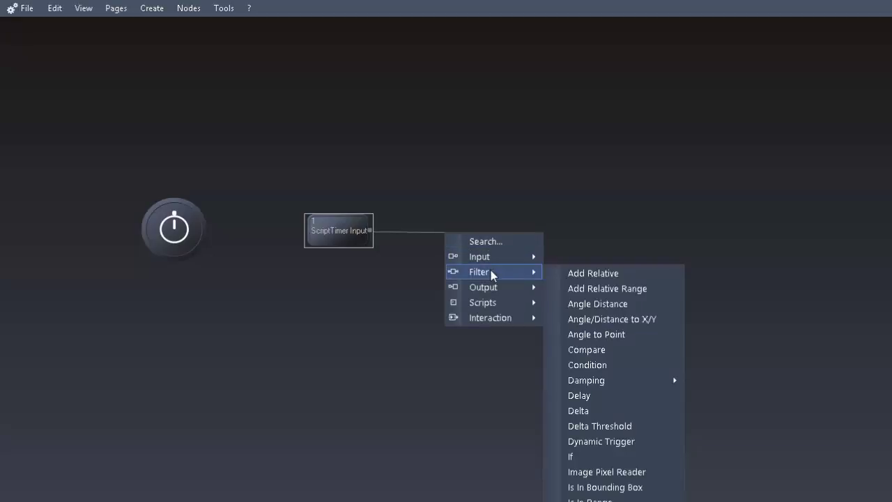
pyautogui.click(605, 456)
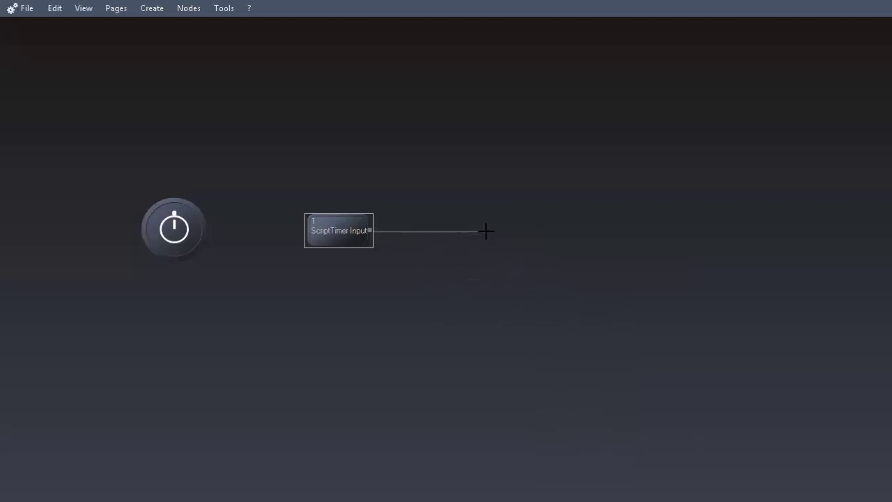
pyautogui.click(518, 246)
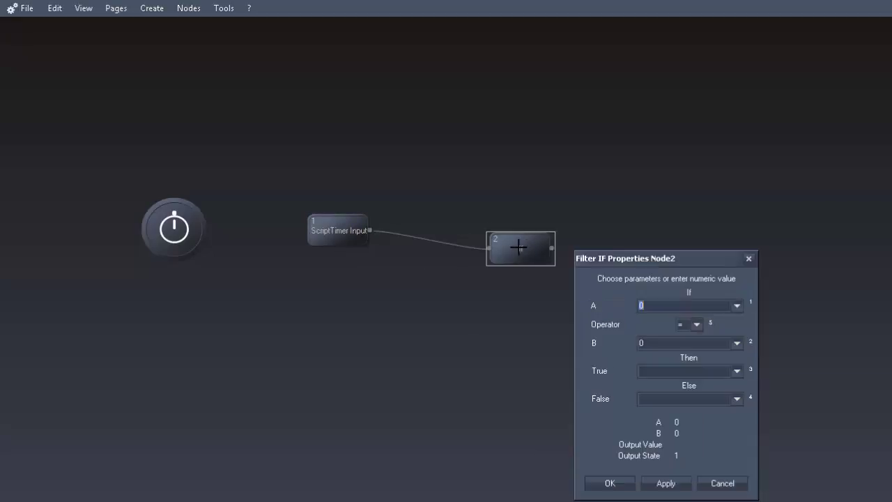
# - Set the If node to test Time Text = 00:00:00, with True 00:02:00 and False Time Text
pyautogui.click(736, 307)
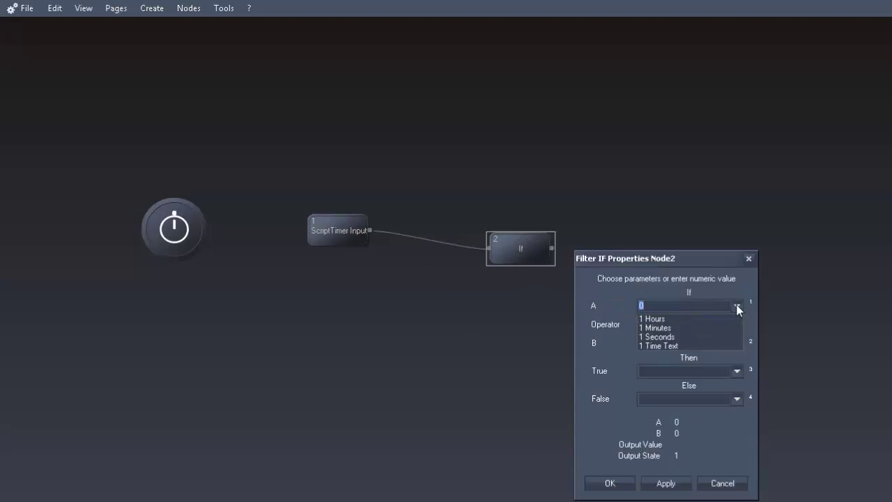
pyautogui.click(719, 345)
pyautogui.click(704, 343)
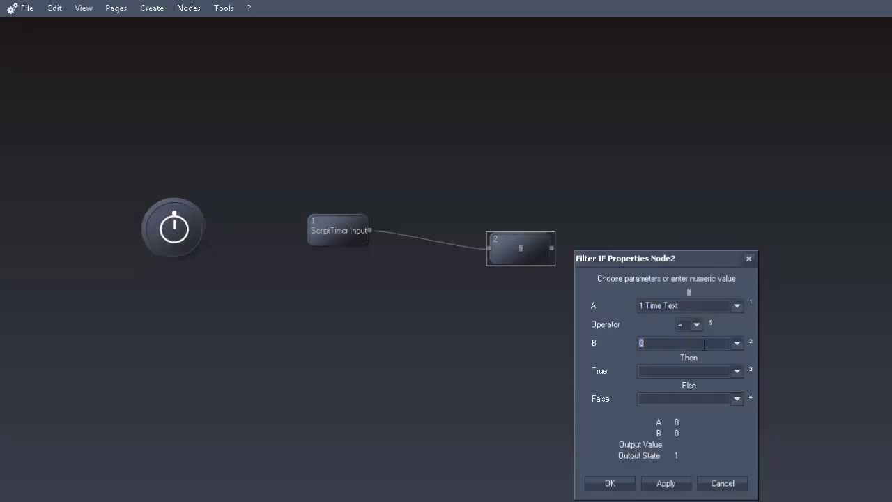
pyautogui.write('00:00:00')
pyautogui.click(703, 372)
pyautogui.write('00:02:00')
pyautogui.click(737, 398)
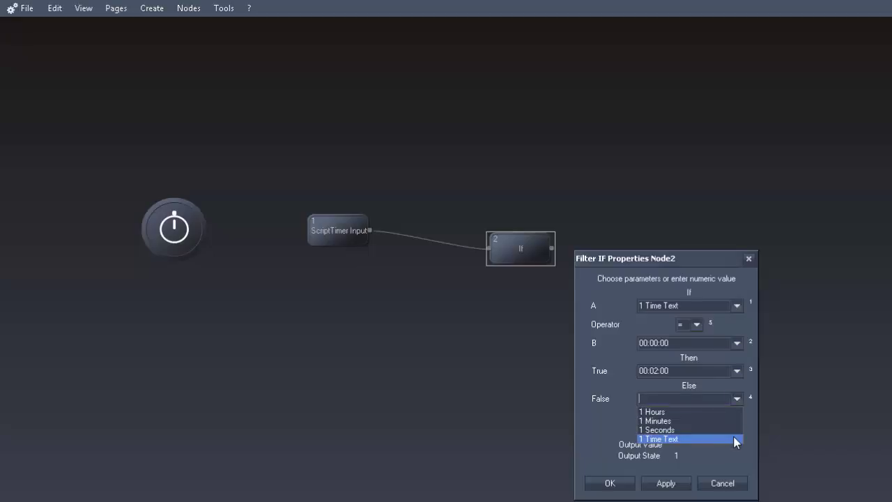
pyautogui.click(735, 439)
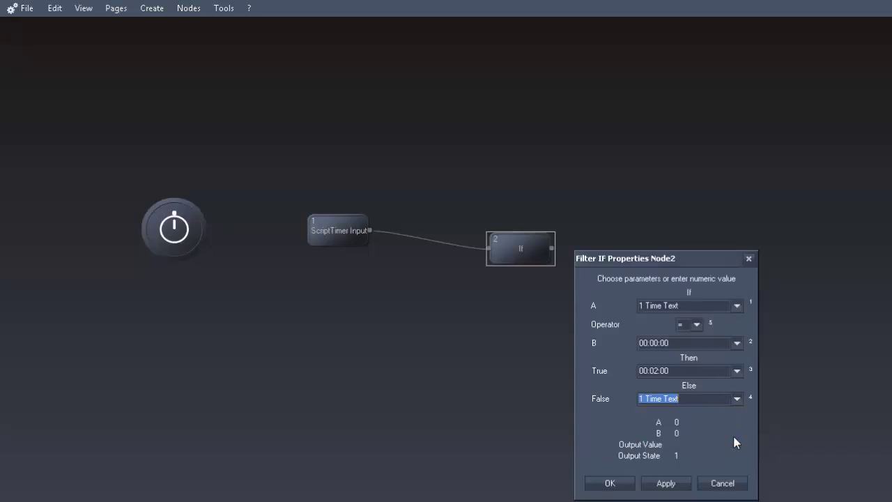
pyautogui.click(668, 483)
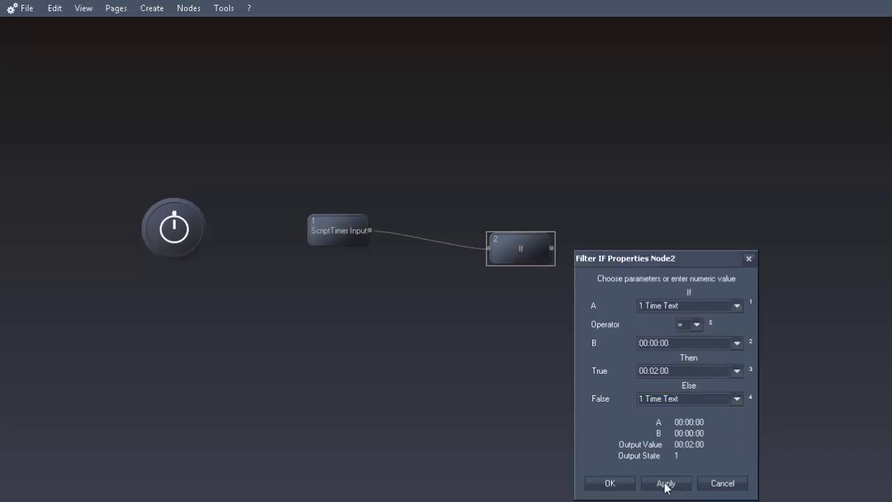
pyautogui.click(610, 483)
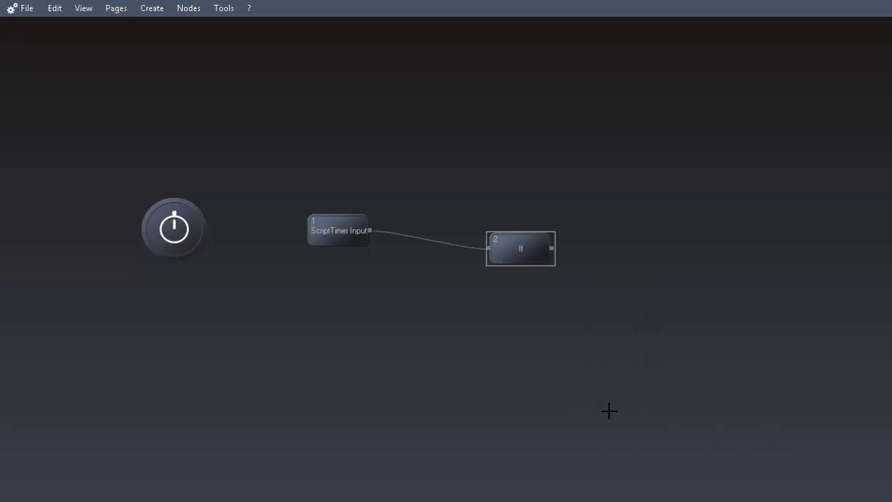
# - Connect the If output to a new PB Text node with Text ID 1.1 and input '2 Output'
pyautogui.moveTo(552, 249); pyautogui.dragTo(651, 247)
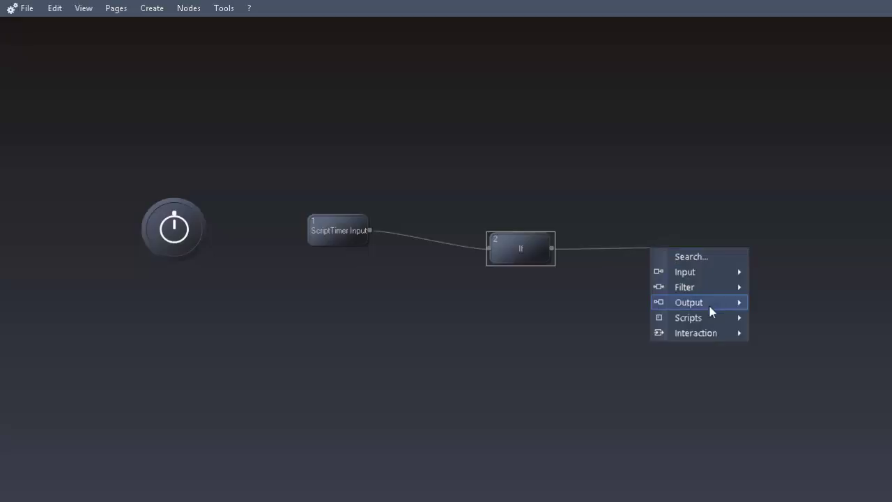
pyautogui.moveTo(708, 303)
pyautogui.moveTo(826, 401)
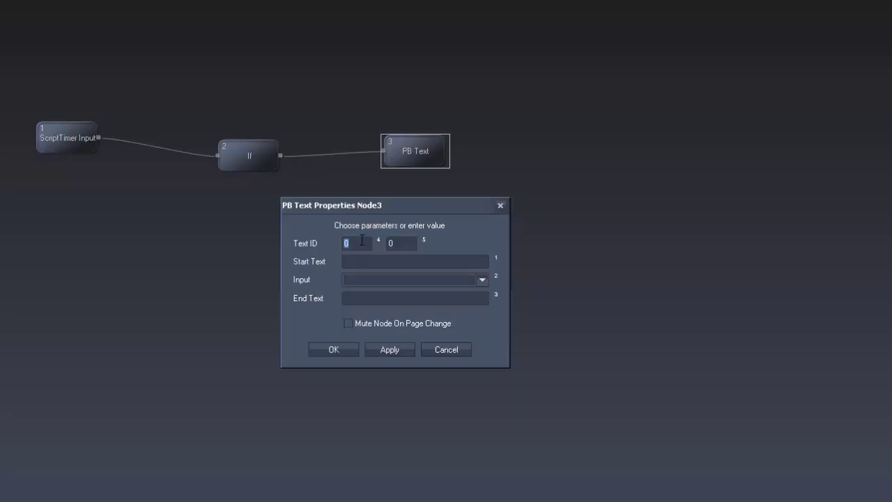
pyautogui.write('1')
pyautogui.doubleClick(401, 243)
pyautogui.write('1')
pyautogui.click(482, 279)
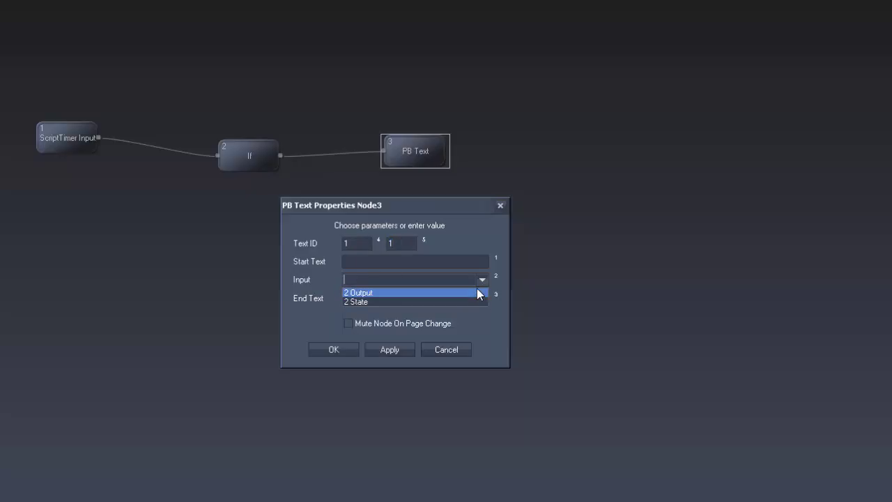
pyautogui.click(477, 289)
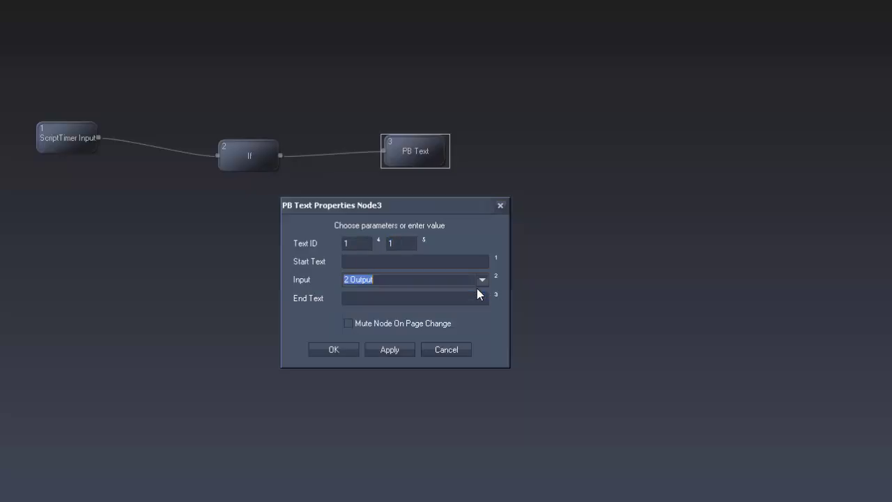
pyautogui.click(335, 350)
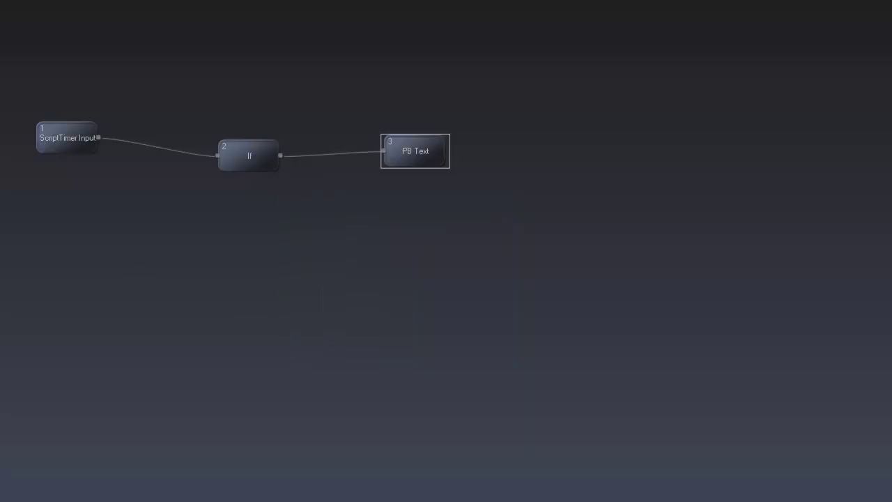
# - Accept the Pandoras Box IP Configuration settings and start the script timer
pyautogui.click(46, 10)
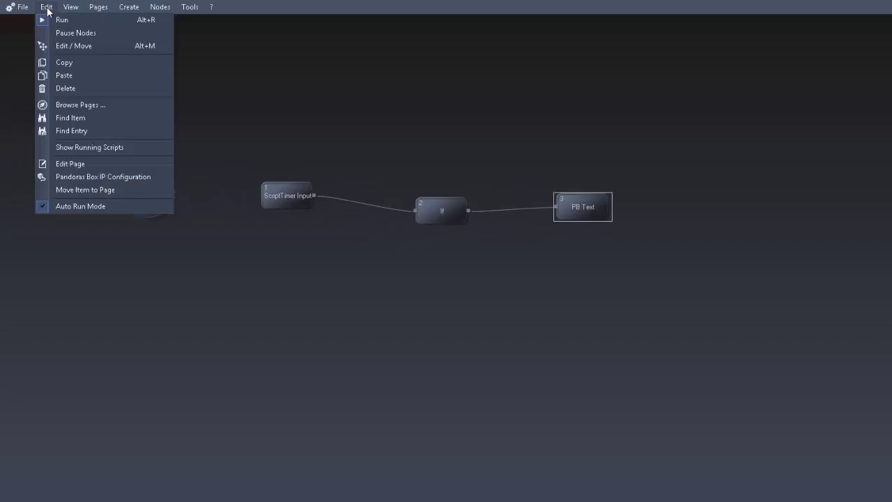
pyautogui.click(82, 176)
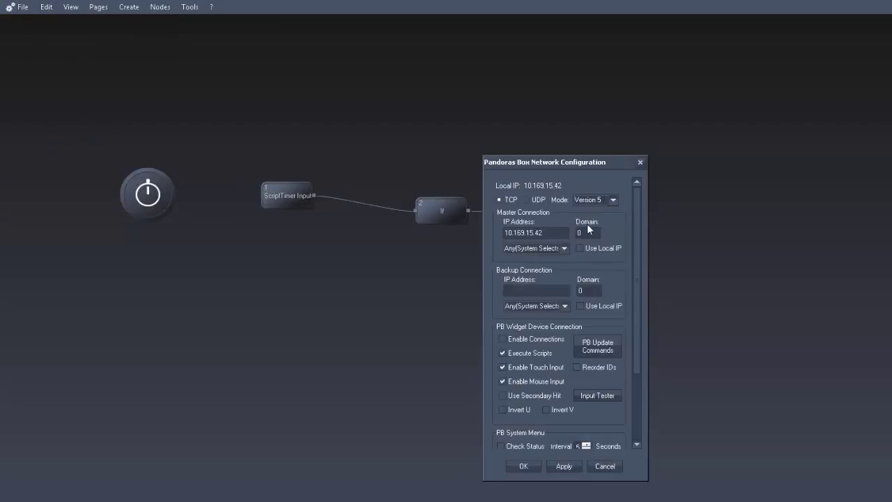
pyautogui.click(531, 462)
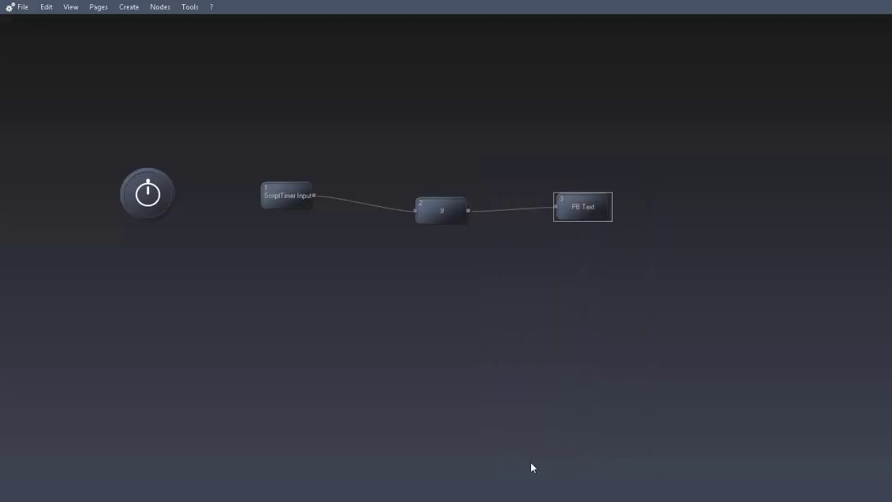
pyautogui.click(149, 199)
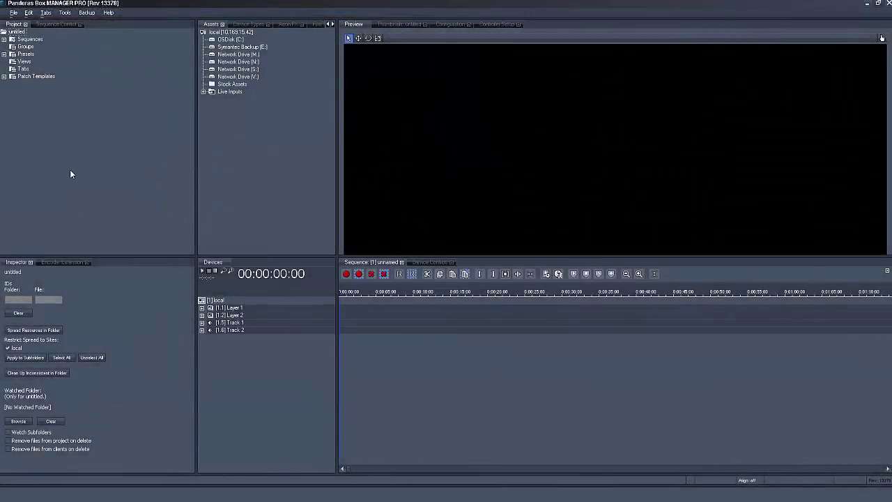
# - Add a Text Input resource to the project root with Folder ID 1 and File ID 1
pyautogui.rightClick(11, 31)
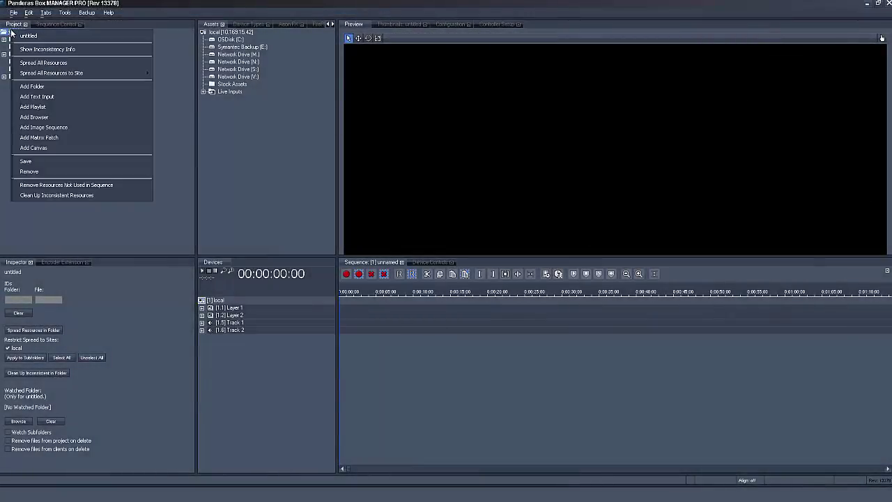
pyautogui.click(36, 97)
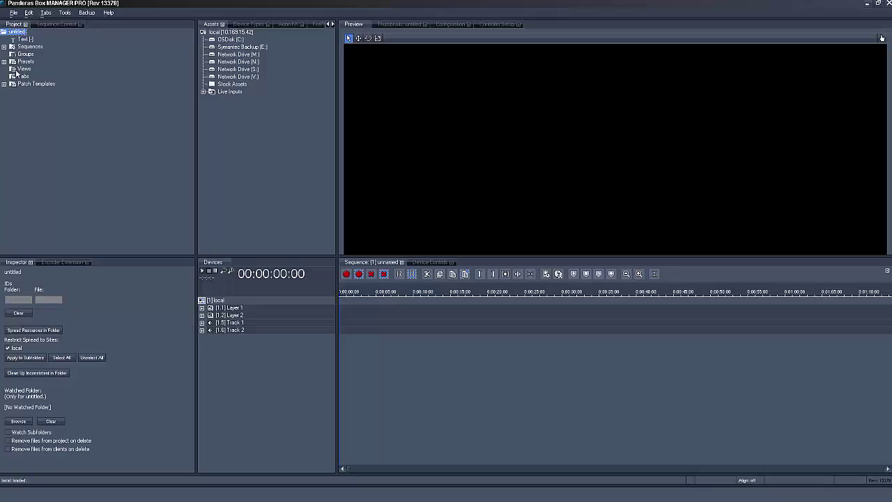
pyautogui.click(25, 40)
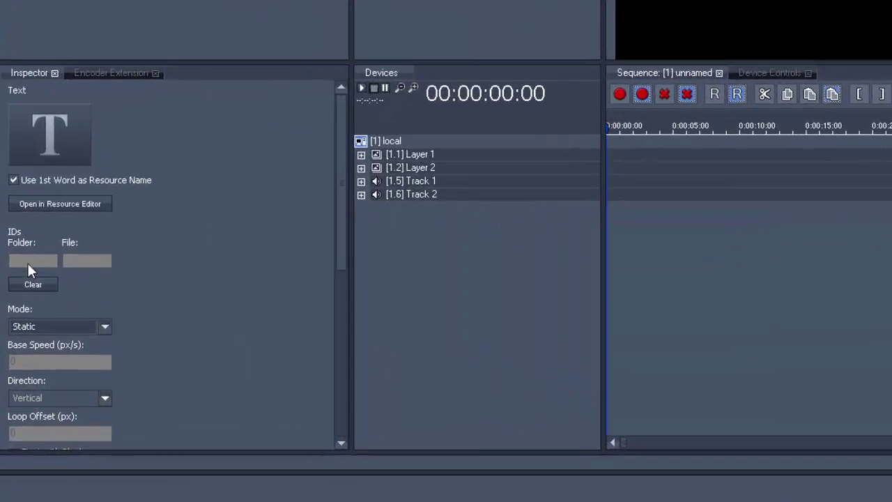
pyautogui.click(17, 366)
pyautogui.write('1')
pyautogui.click(100, 262)
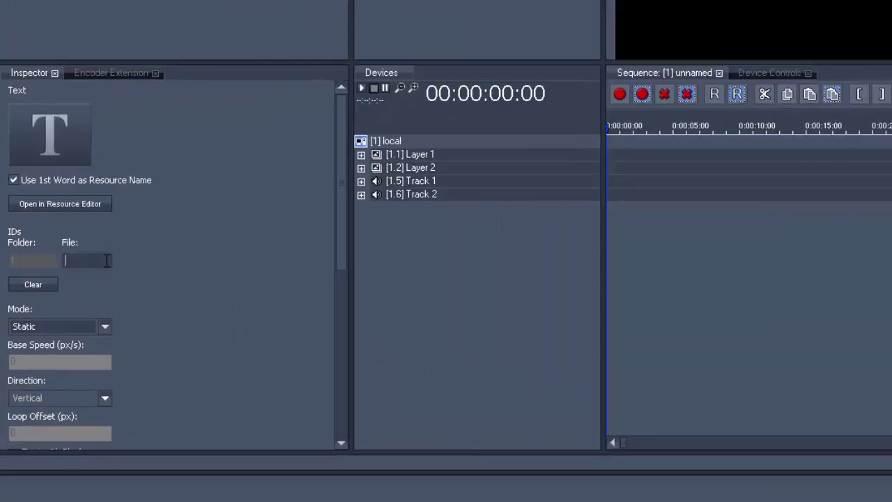
pyautogui.write('1')
pyautogui.press('Return')
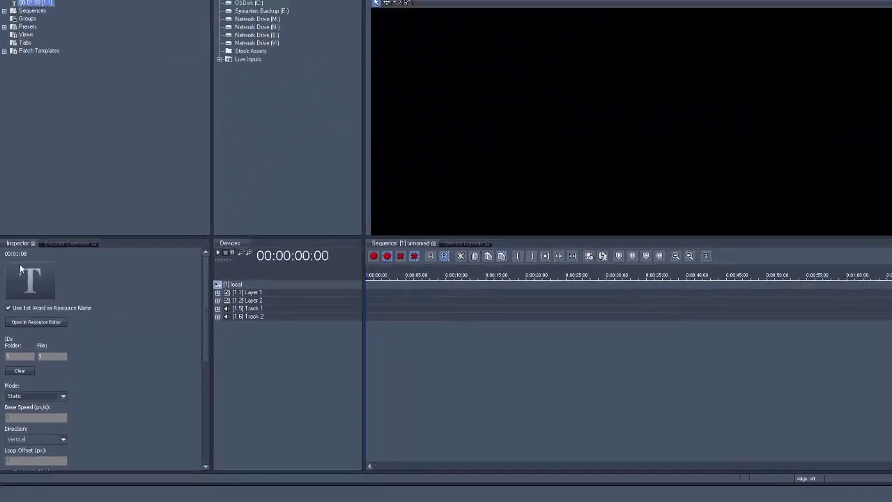
# - Drag the countdown text resource onto Layer 1 so it plays in the preview
pyautogui.moveTo(34, 42); pyautogui.dragTo(235, 311)
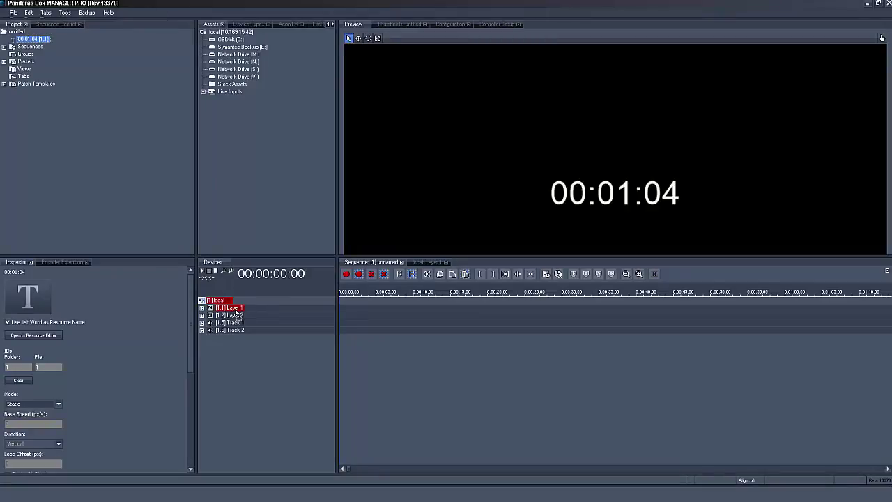